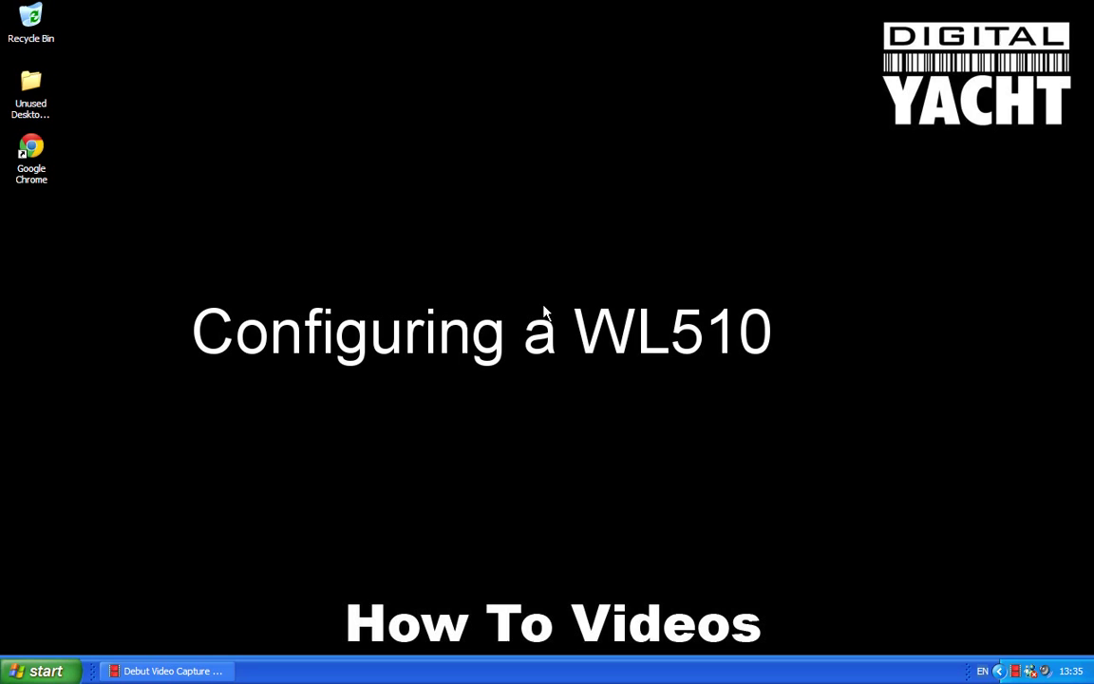
# Launch Google Chrome and load the WL510 login page at 192.168.10.20
pyautogui.doubleClick(34, 150)
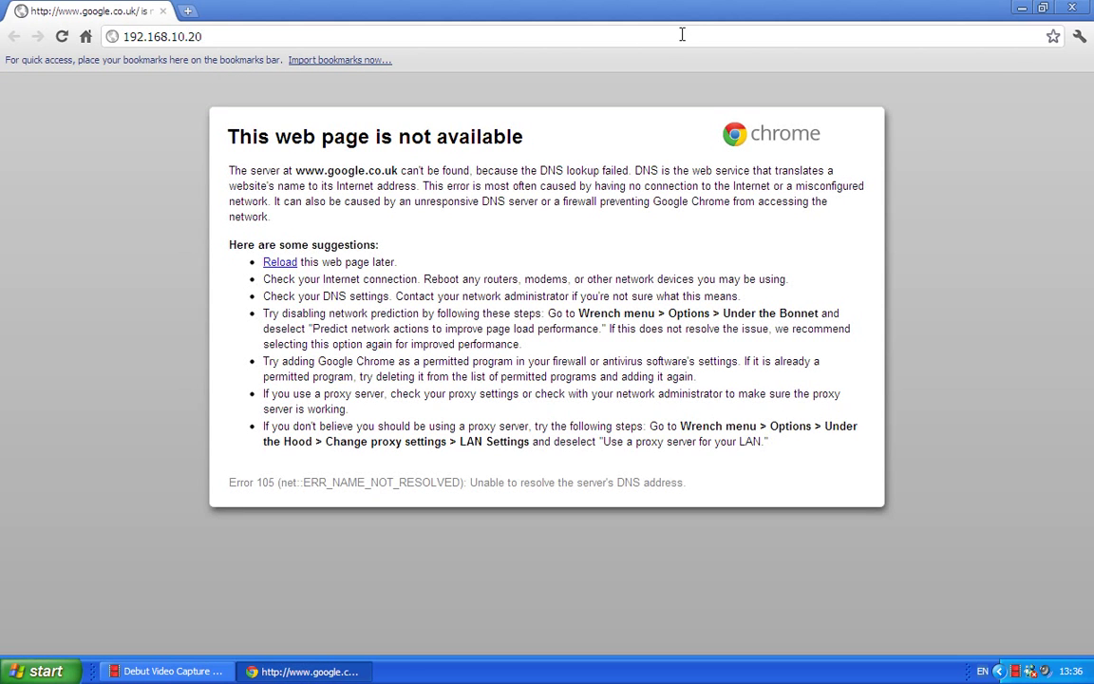
pyautogui.press('Return')
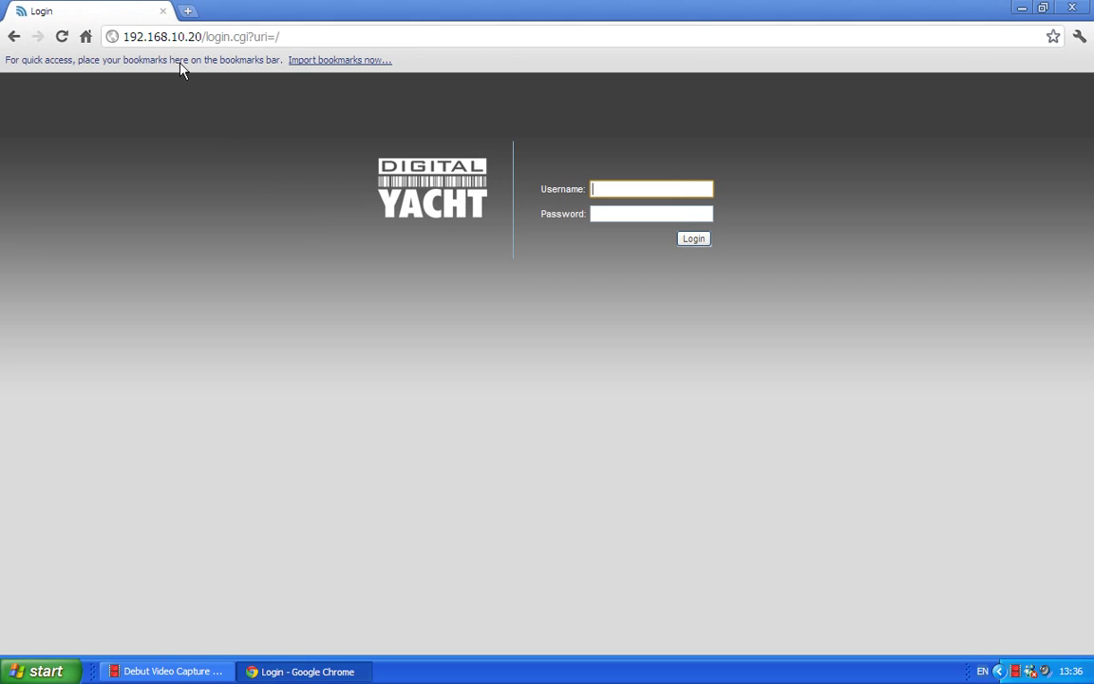
# Save the login page as a bookmark named 'Digital Yacht WL510'
pyautogui.click(1054, 36)
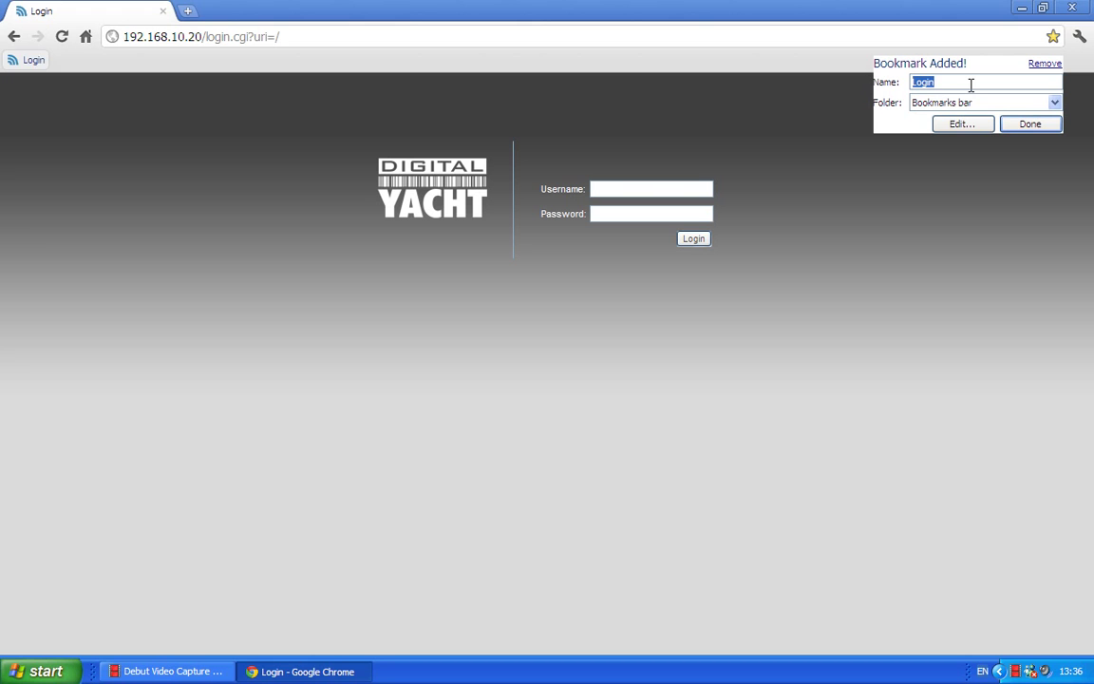
pyautogui.write('Digital Yacht WL510')
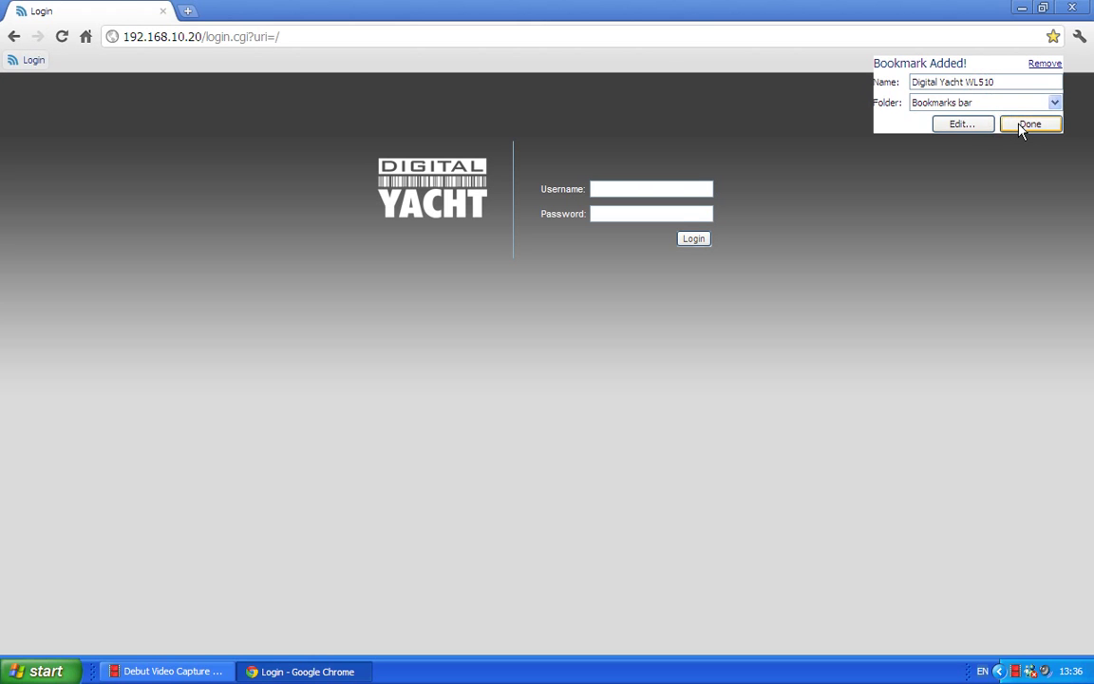
pyautogui.click(1028, 123)
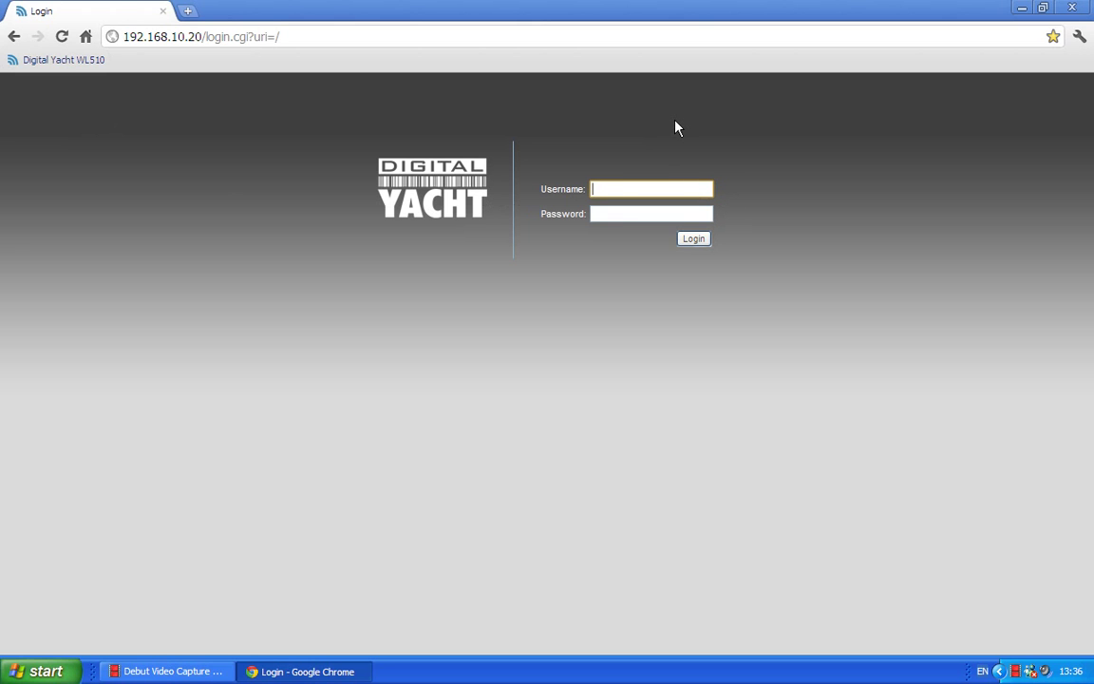
# Log in to the WL510 with the administrator username and password
pyautogui.write('wl510')
pyautogui.press('Tab')
pyautogui.write('wl510')
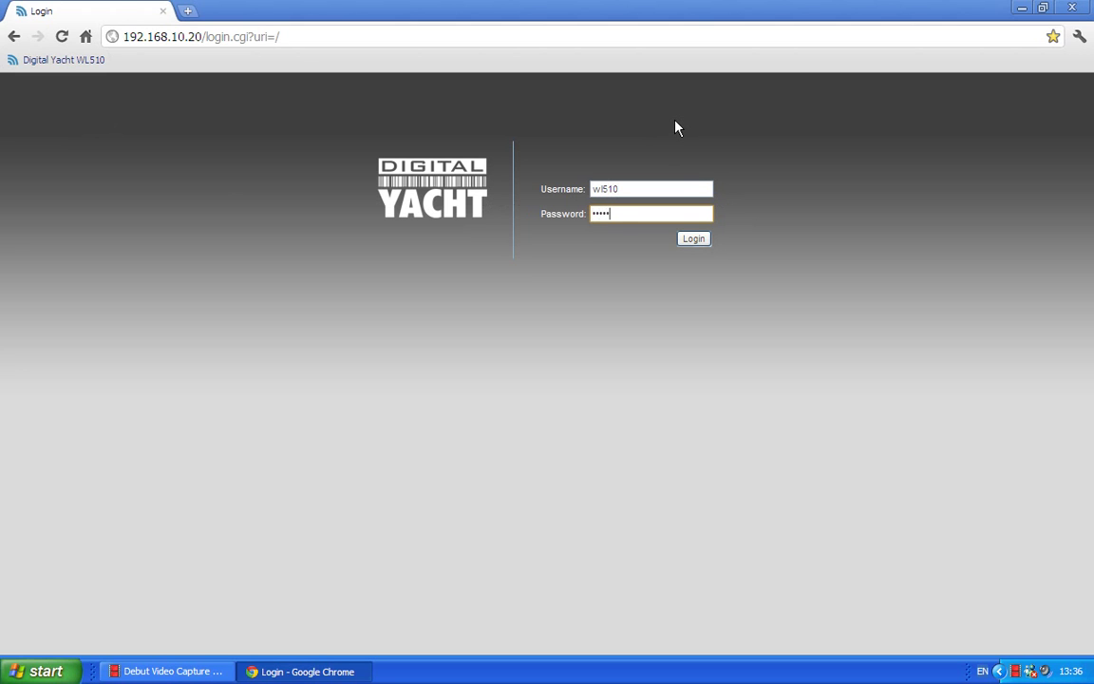
pyautogui.click(694, 240)
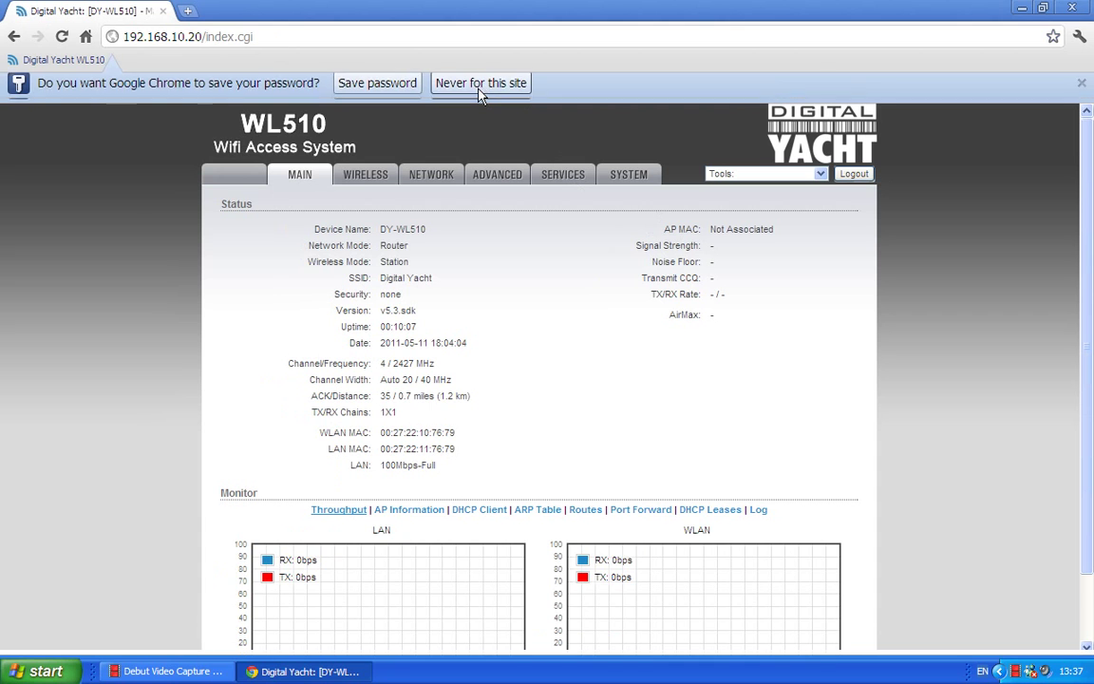
# Choose Never for saving the password, go to SYSTEM, and toggle the password-change fields on and off
pyautogui.click(481, 92)
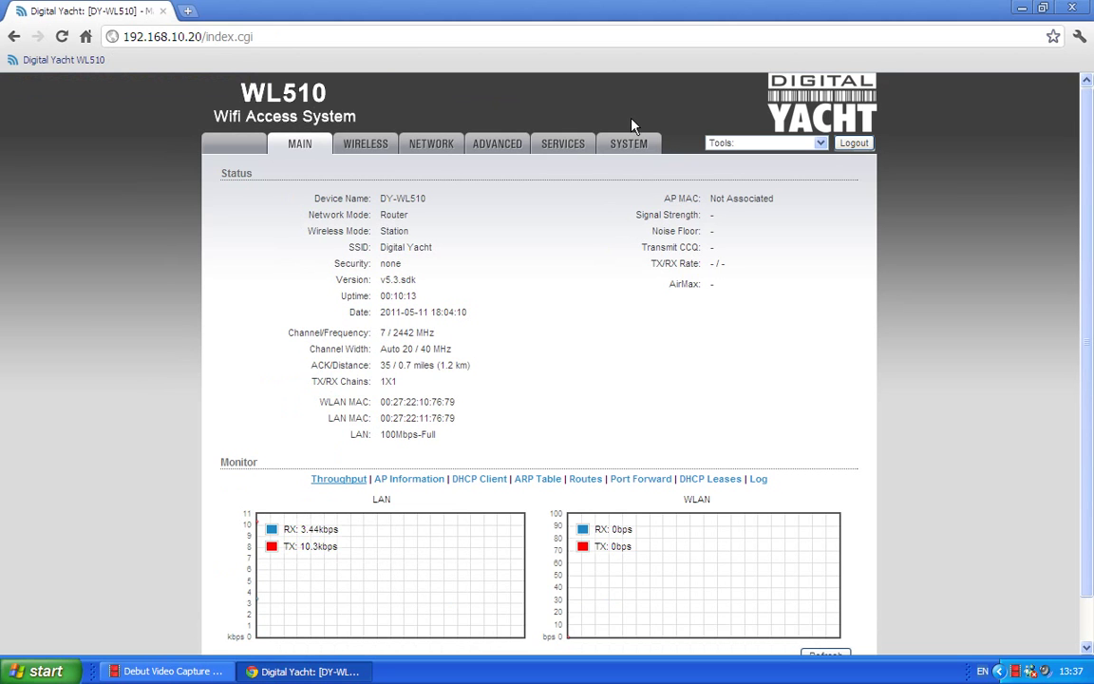
pyautogui.click(626, 144)
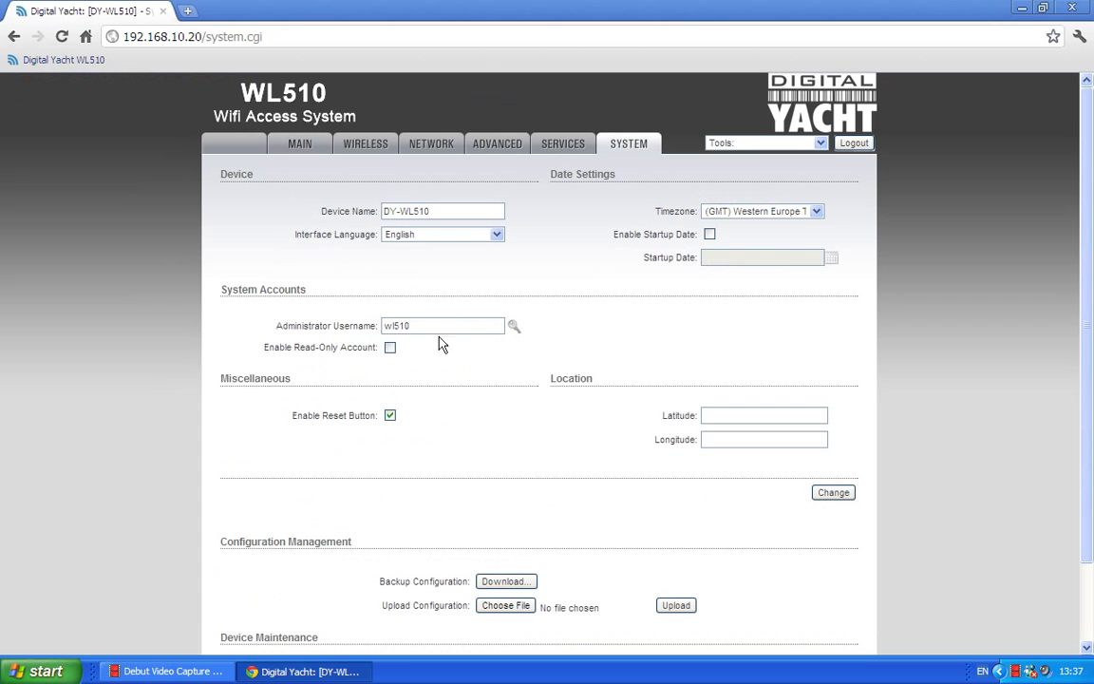
pyautogui.click(512, 326)
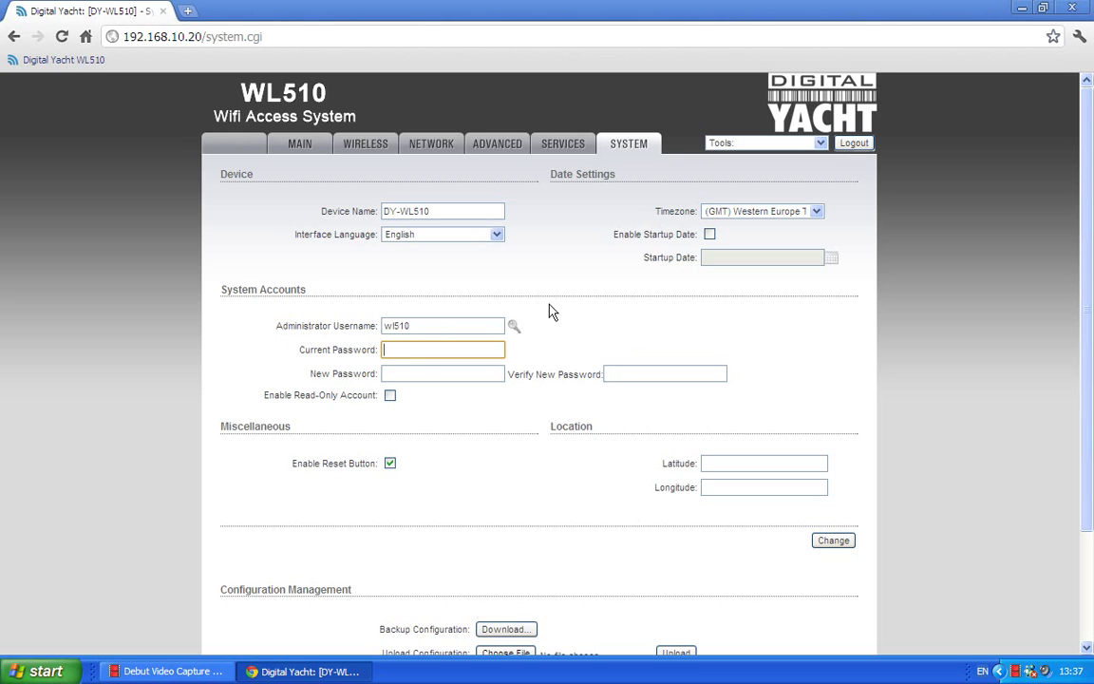
pyautogui.click(513, 326)
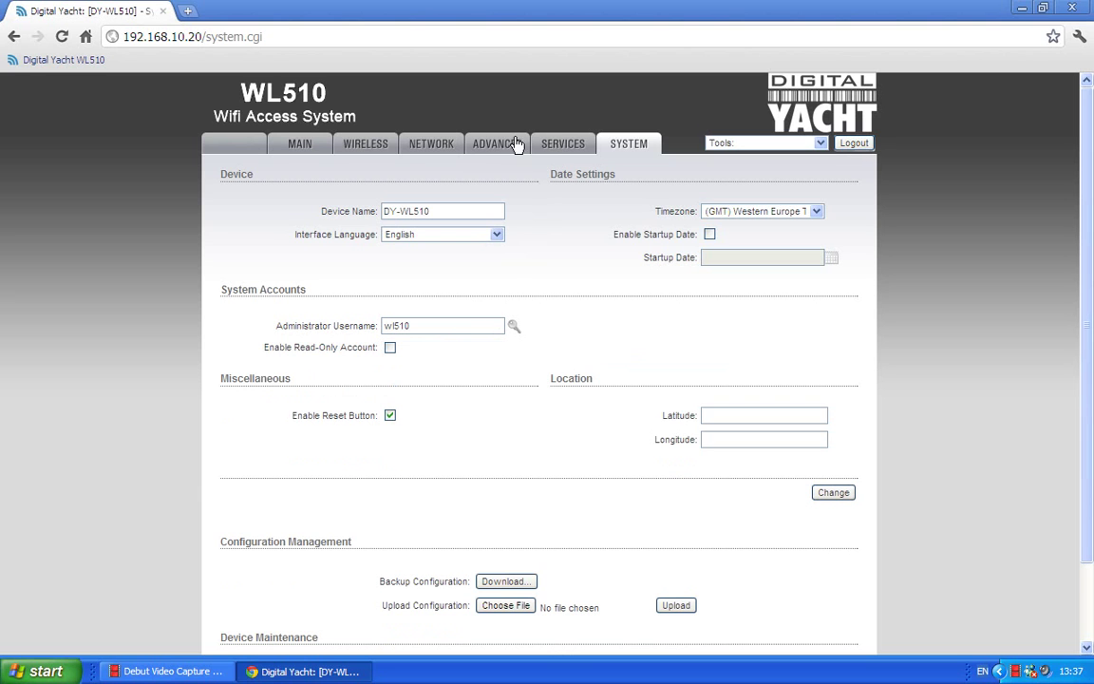
# Browse the SERVICES and ADVANCED pages, finishing on the NETWORK settings page
pyautogui.click(559, 147)
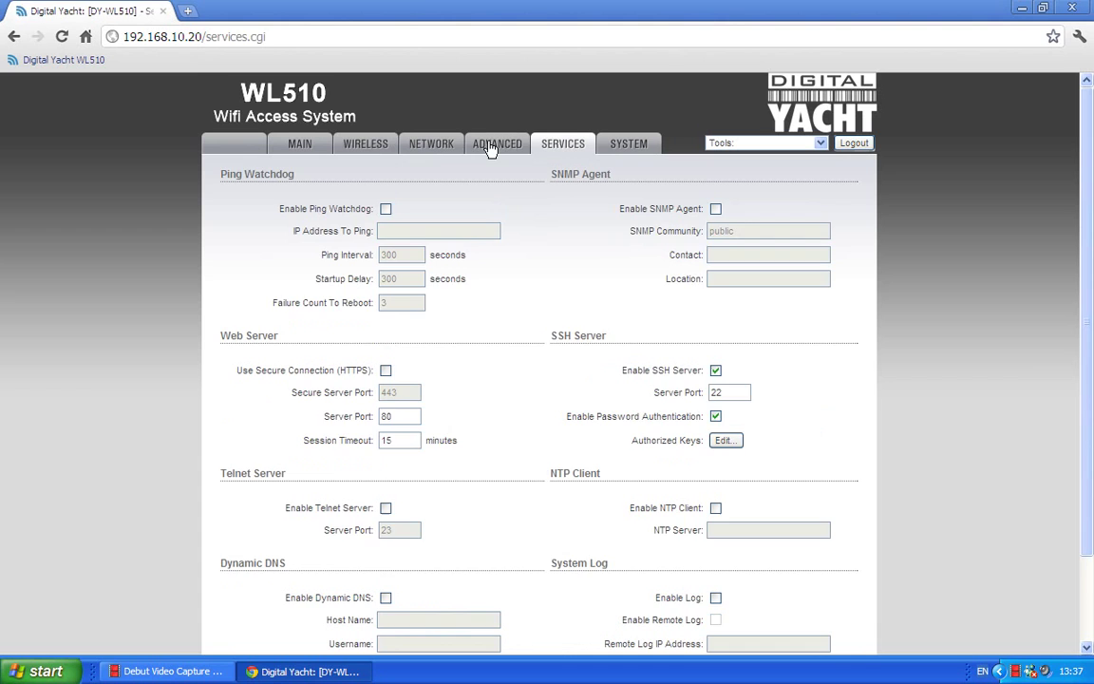
pyautogui.click(491, 150)
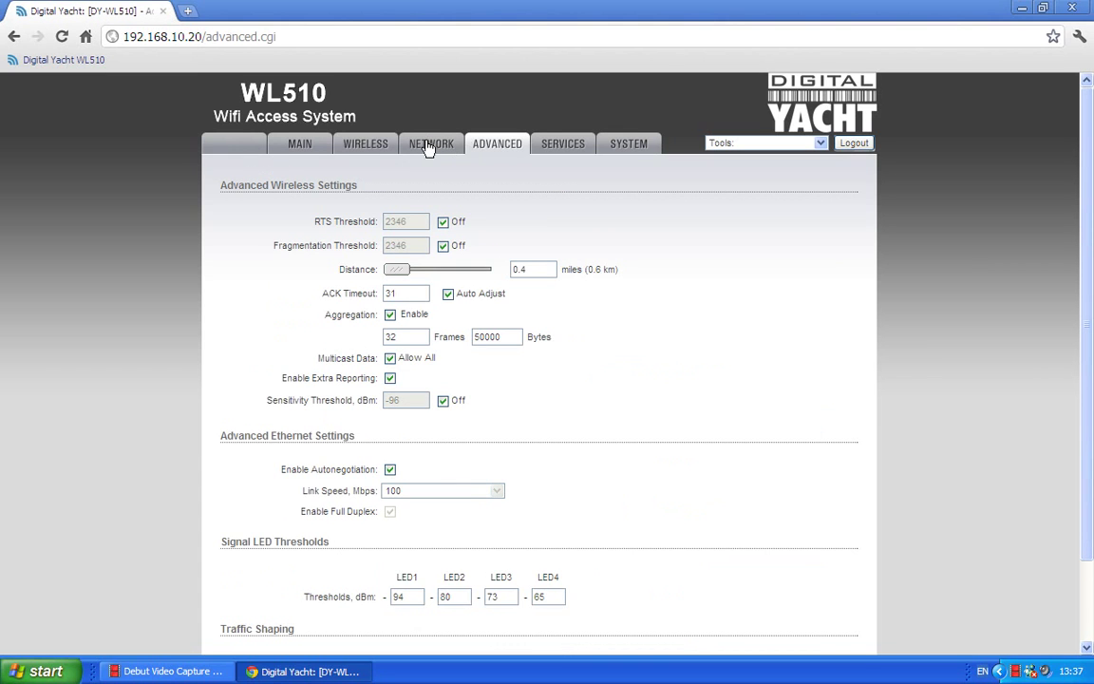
pyautogui.click(429, 149)
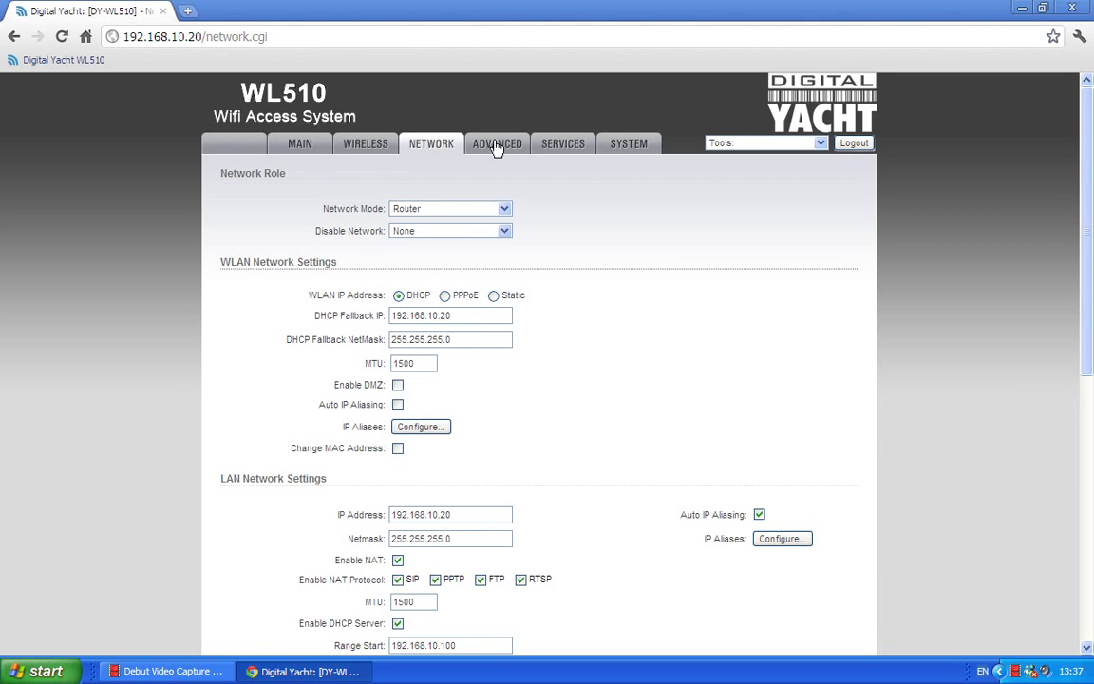
# Go back to SYSTEM and scroll through it to firmware V1.00 and back
pyautogui.click(621, 150)
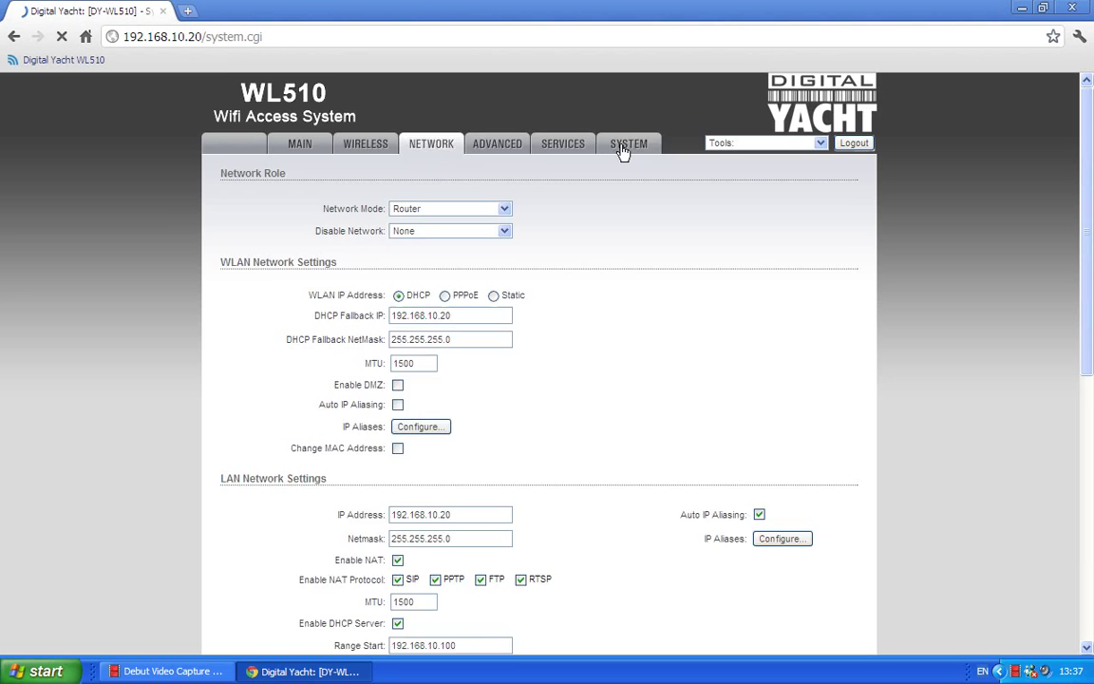
pyautogui.scroll(-1, 600, 302)
pyautogui.scroll(-1, 599, 304)
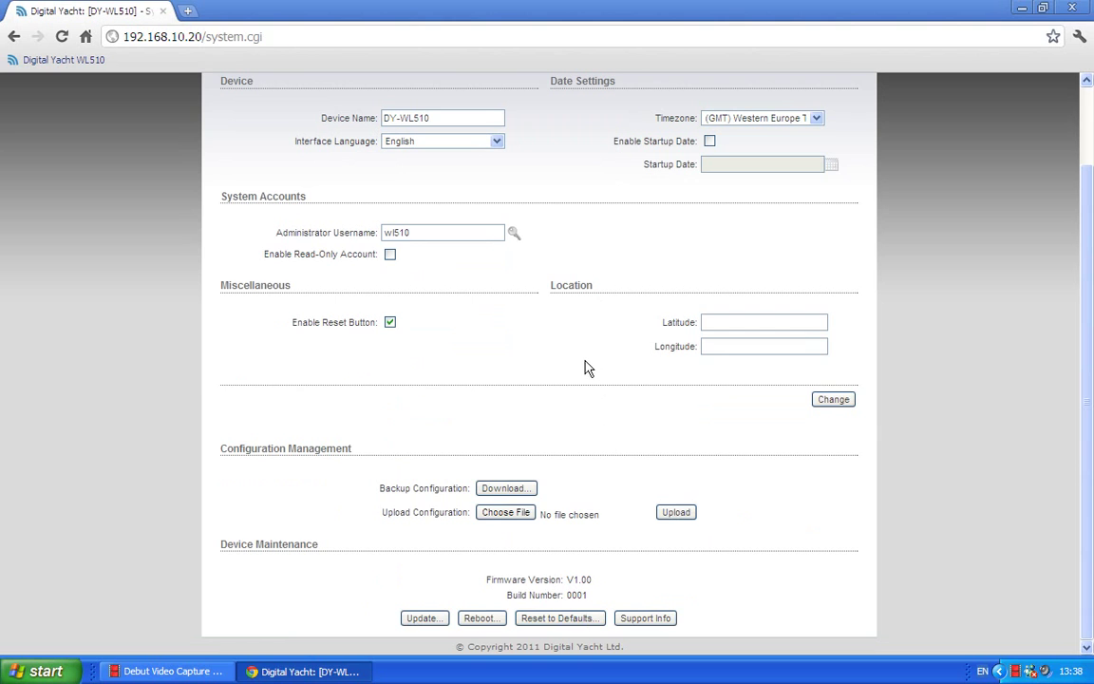
pyautogui.scroll(1, 585, 367)
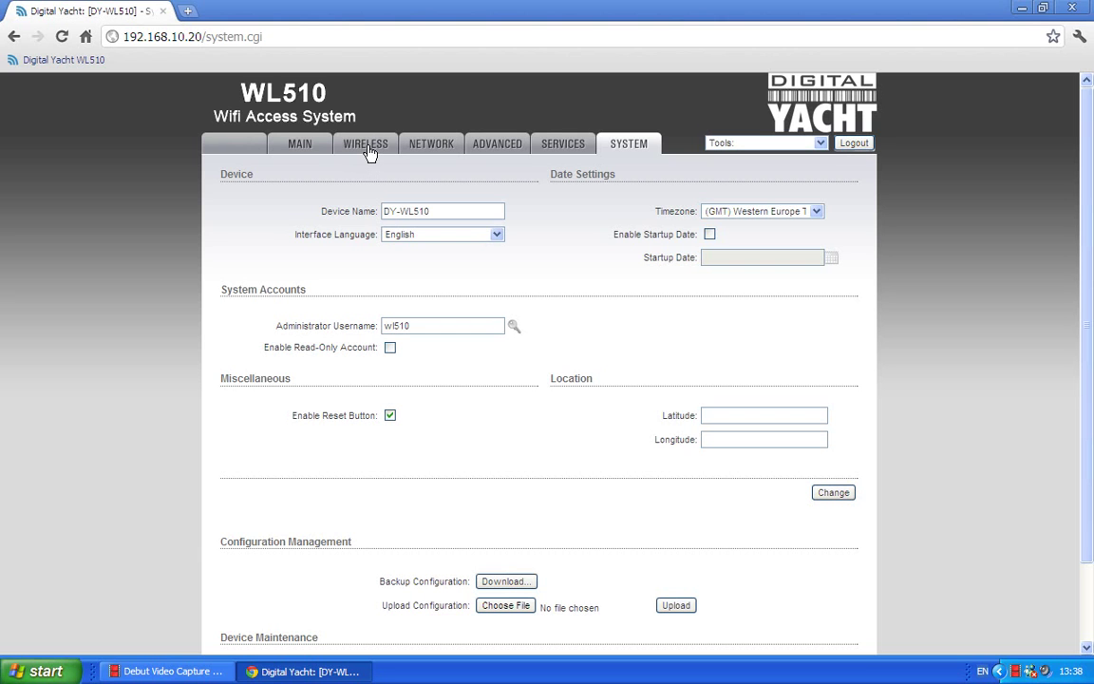
# Open the WIRELESS tab to view Basic Wireless Settings
pyautogui.click(368, 145)
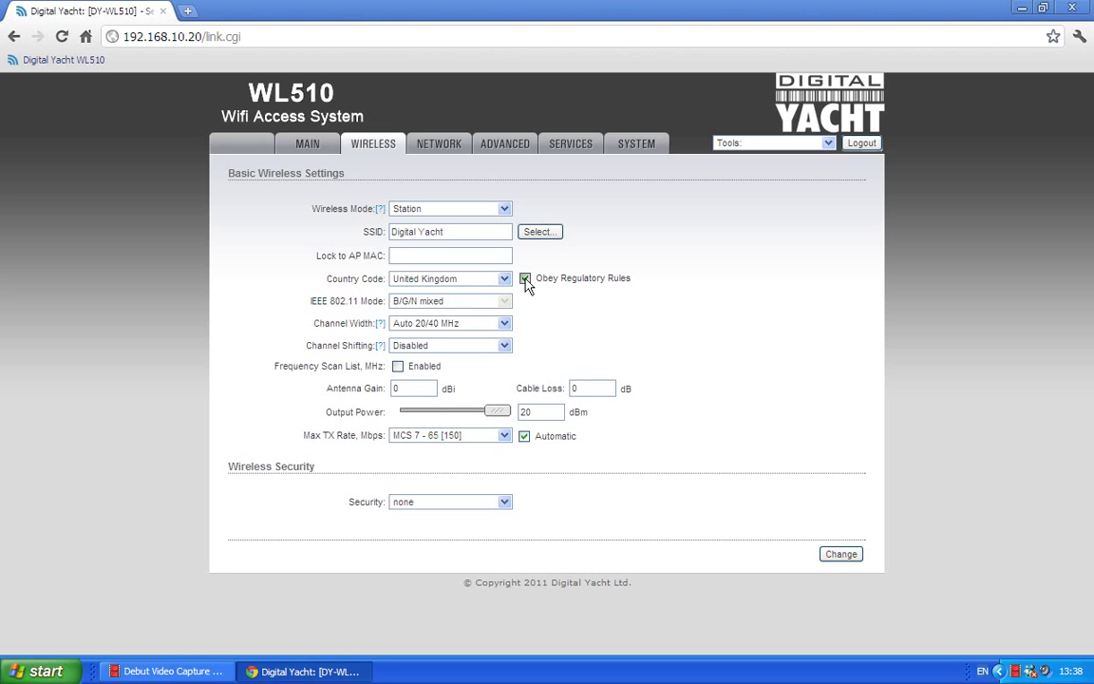
pyautogui.click(525, 278)
pyautogui.moveTo(496, 413); pyautogui.dragTo(456, 421)
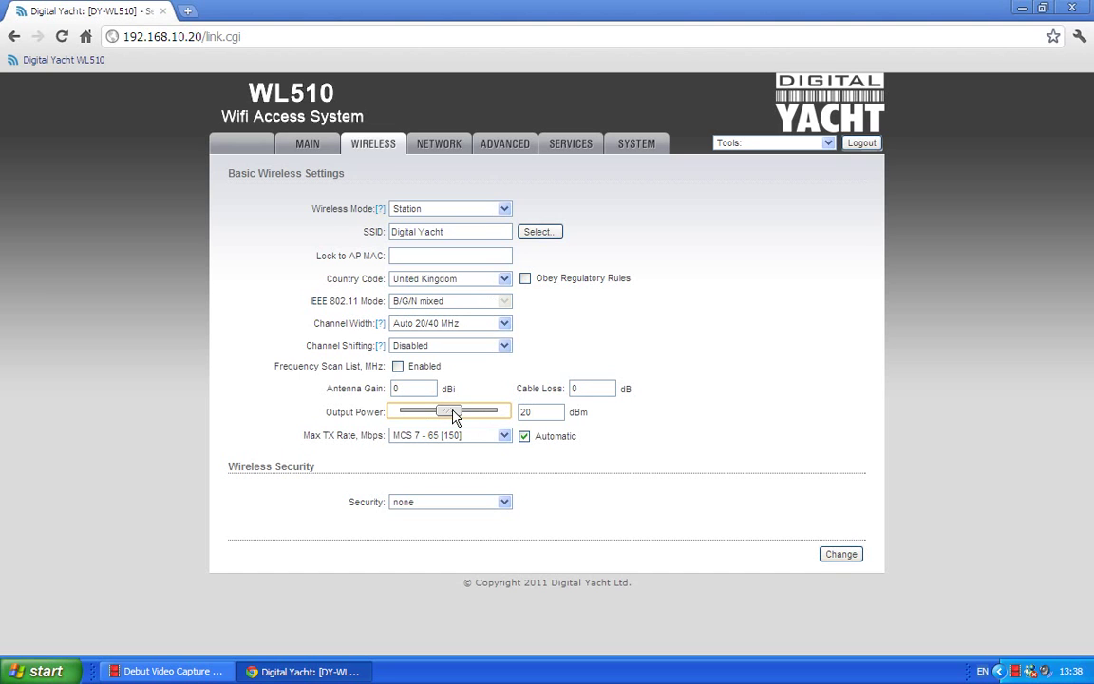
pyautogui.moveTo(454, 417); pyautogui.dragTo(517, 410)
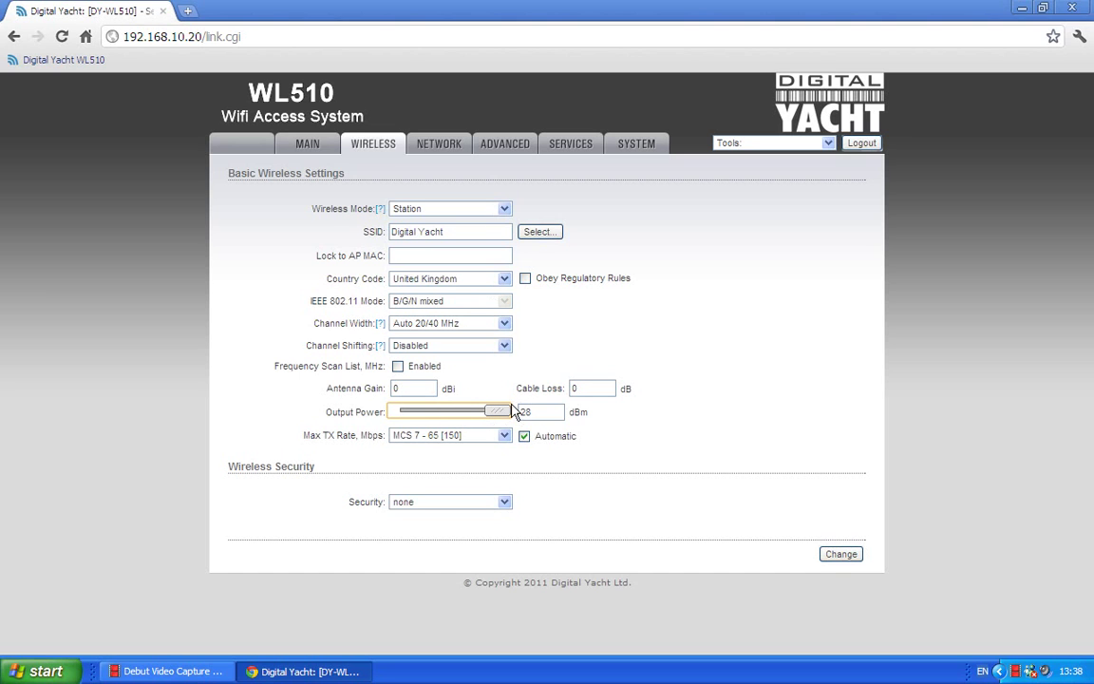
pyautogui.click(525, 279)
# Run a site survey and select the Digitalyacht network as the SSID
pyautogui.click(539, 232)
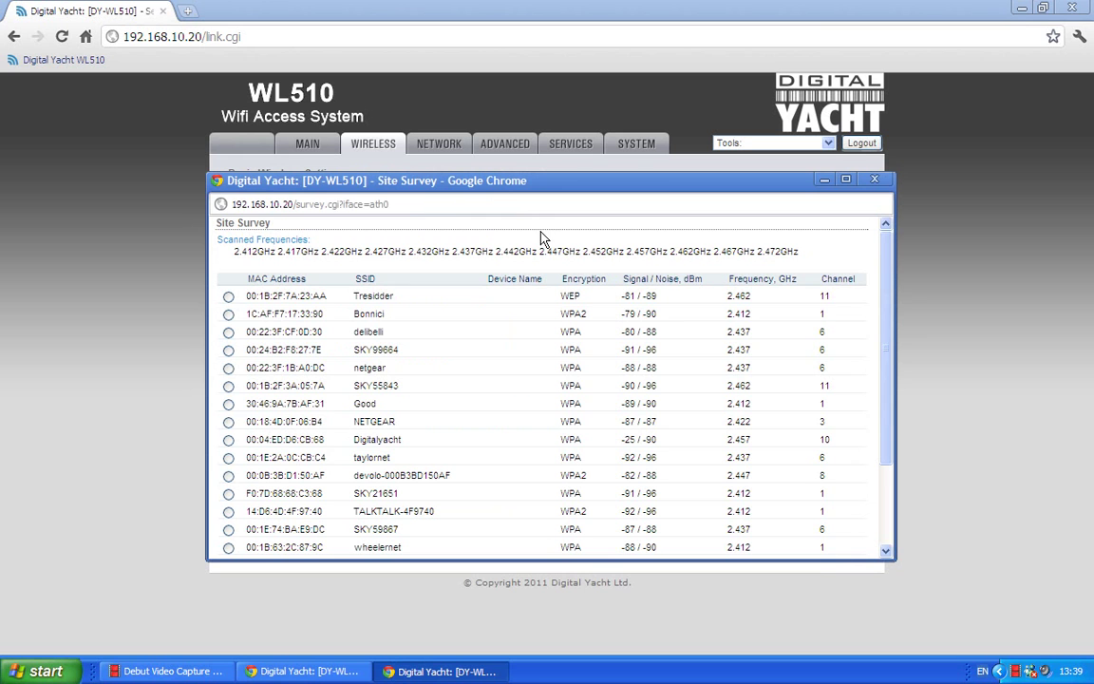
pyautogui.scroll(-1, 887, 380)
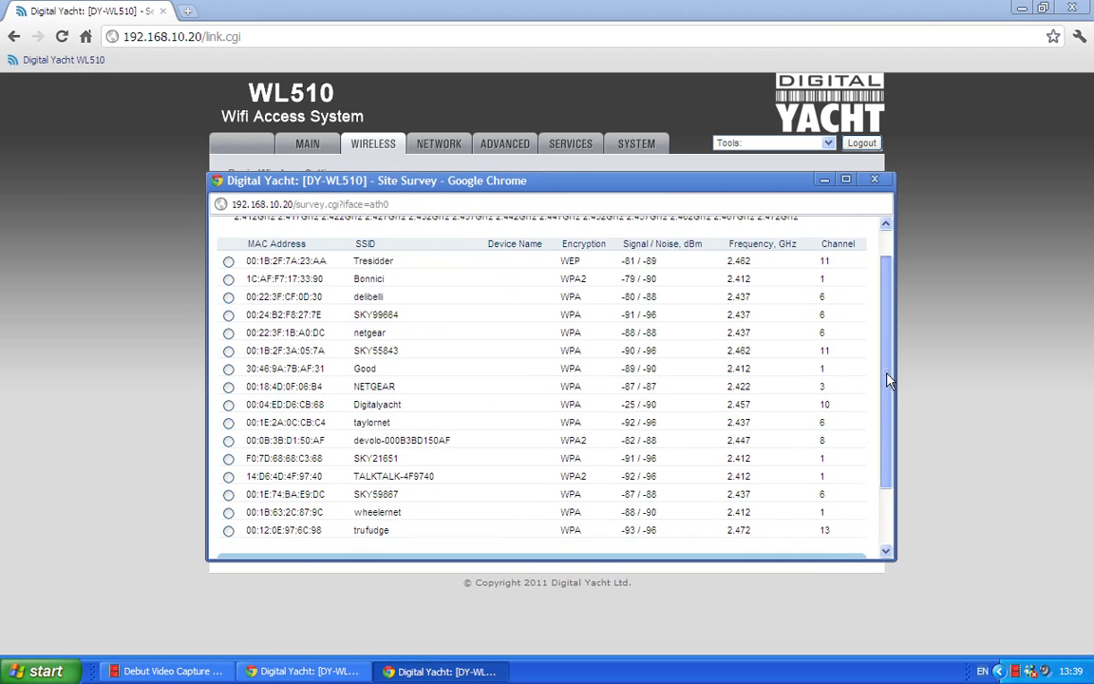
pyautogui.moveTo(888, 380); pyautogui.dragTo(888, 388)
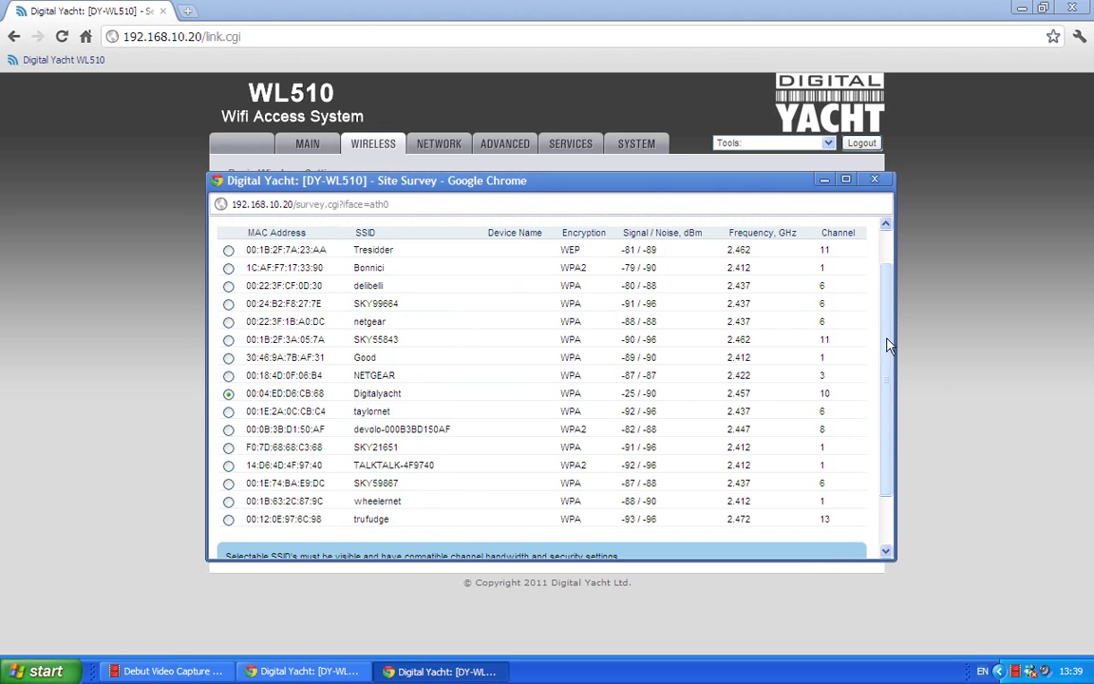
pyautogui.scroll(-2, 887, 344)
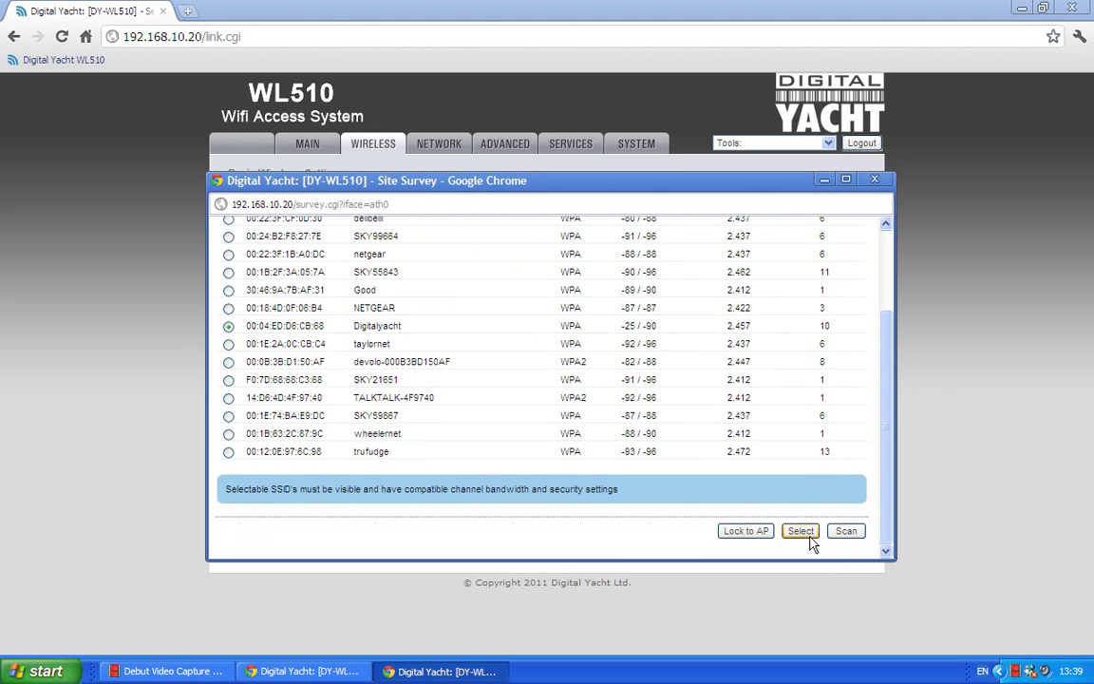
pyautogui.click(802, 533)
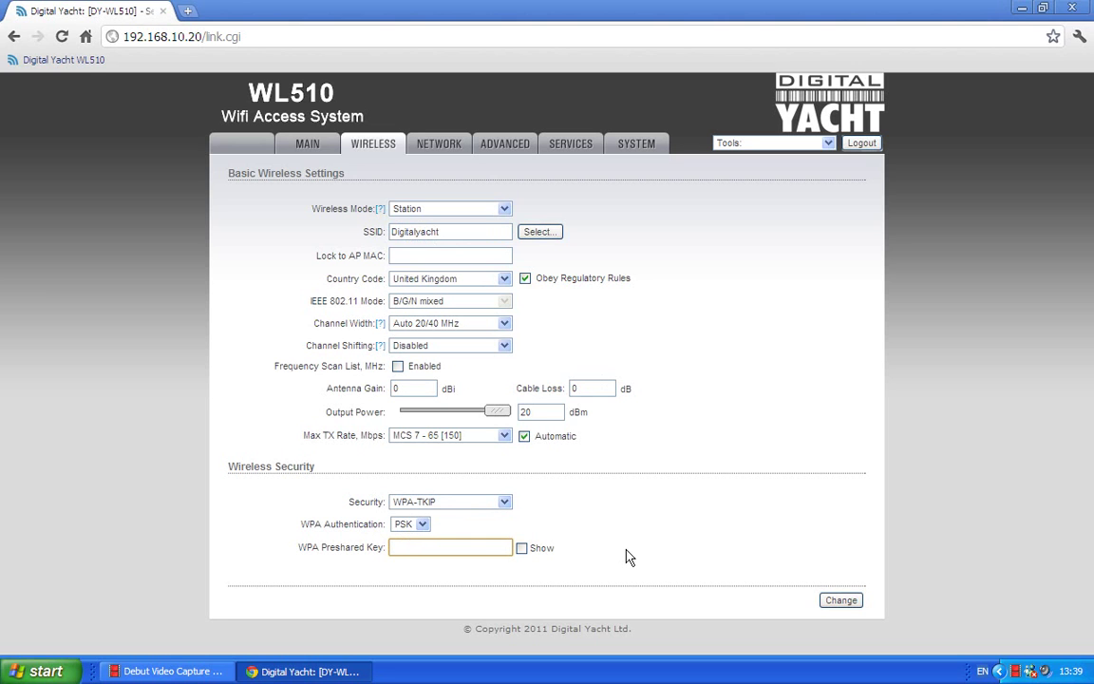
# Enter the Digitalyacht network's WPA preshared key and submit the wireless changes
pyautogui.write('•••••••••')
pyautogui.click(832, 601)
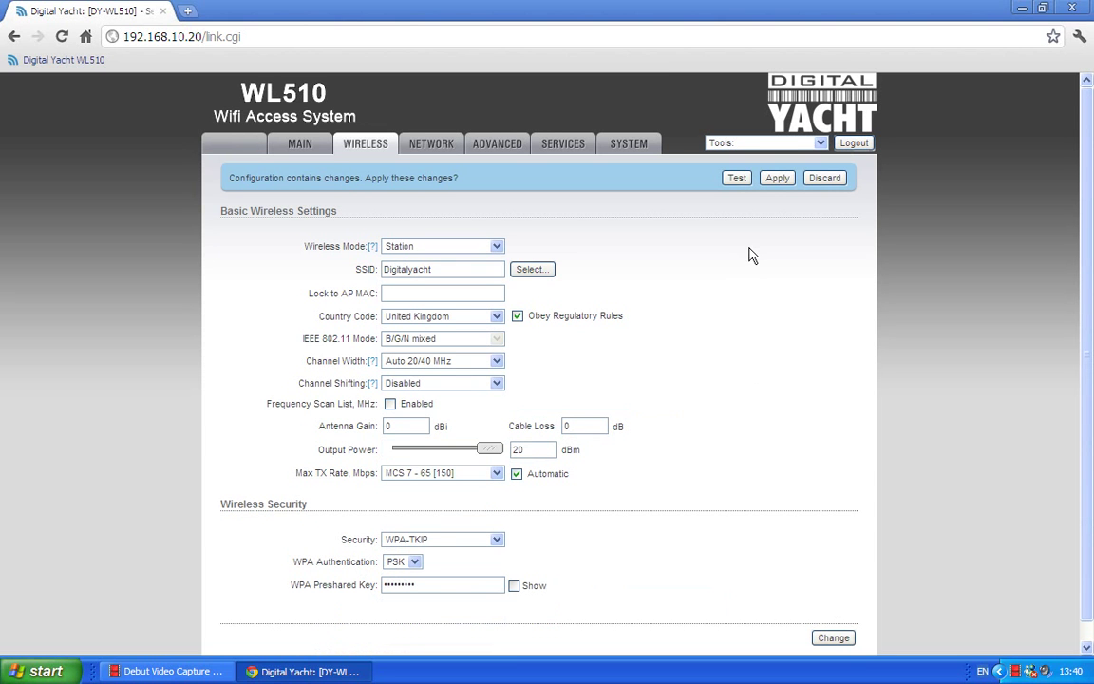
# Apply the pending configuration changes from the 'Configuration contains changes' banner
pyautogui.click(777, 178)
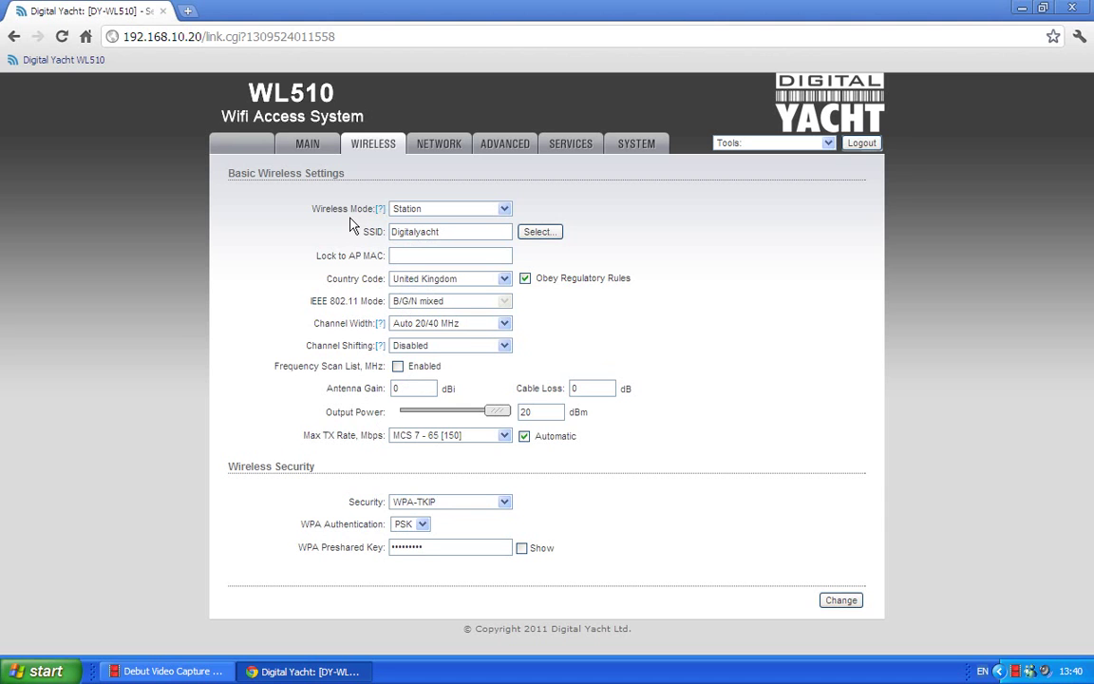
# Show the Main status page with the Digitalyacht link at about -29 dBm, 150 Mbps
pyautogui.click(307, 147)
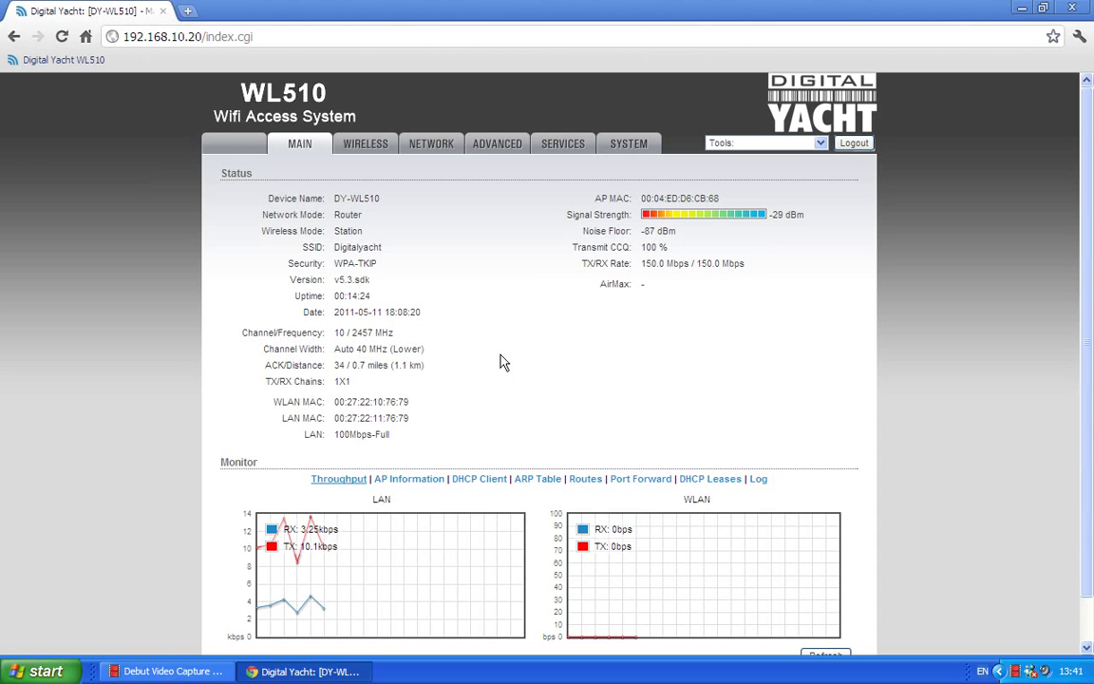
pyautogui.click(179, 40)
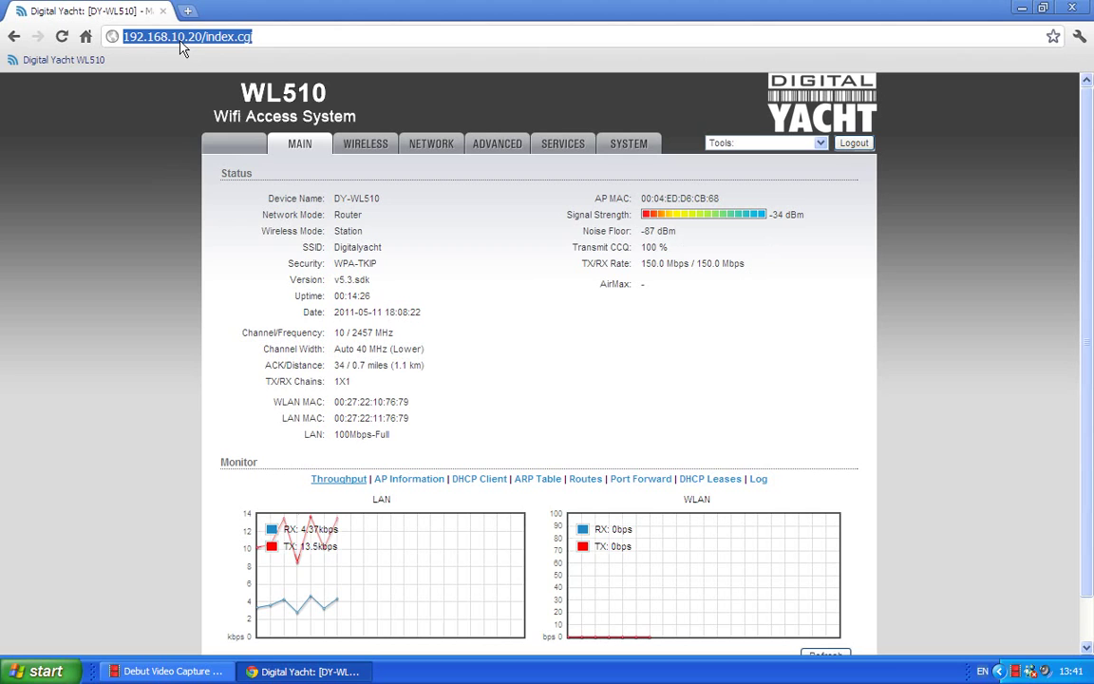
pyautogui.write('www...')
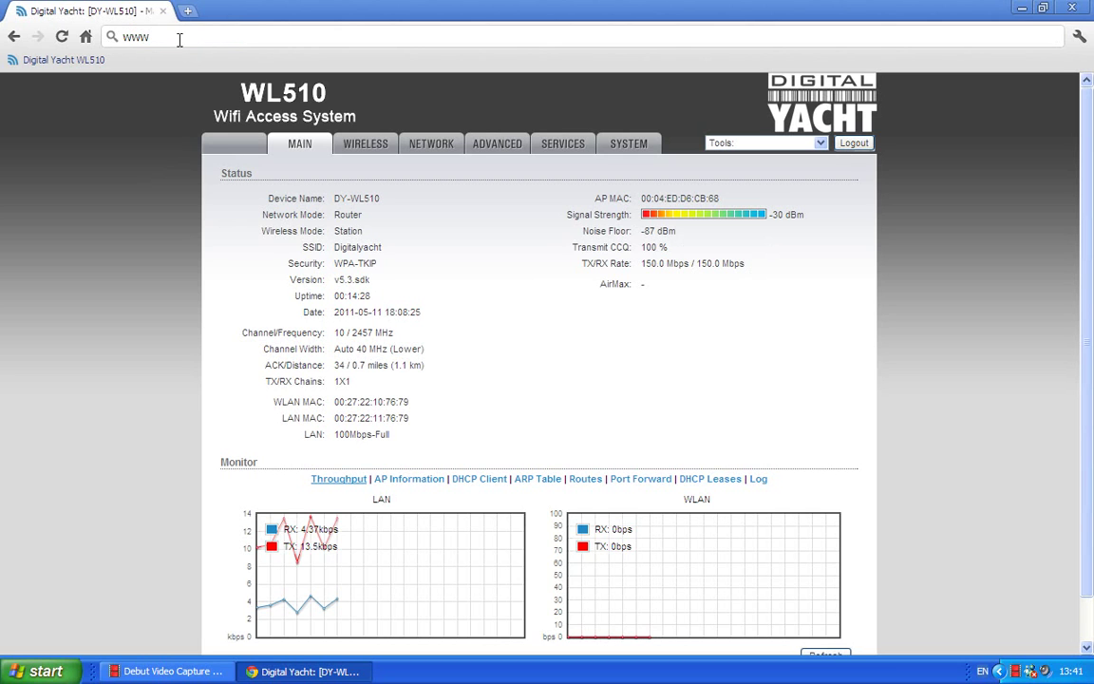
pyautogui.press('BackSpace')
pyautogui.press('BackSpace')
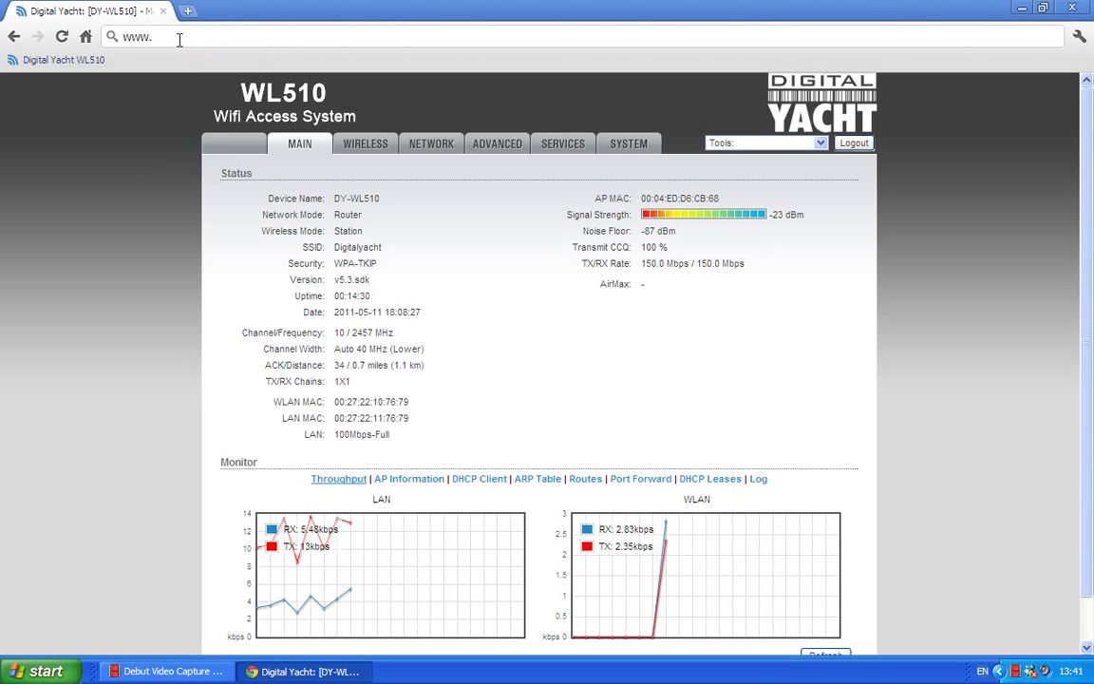
pyautogui.write('google.co.uk')
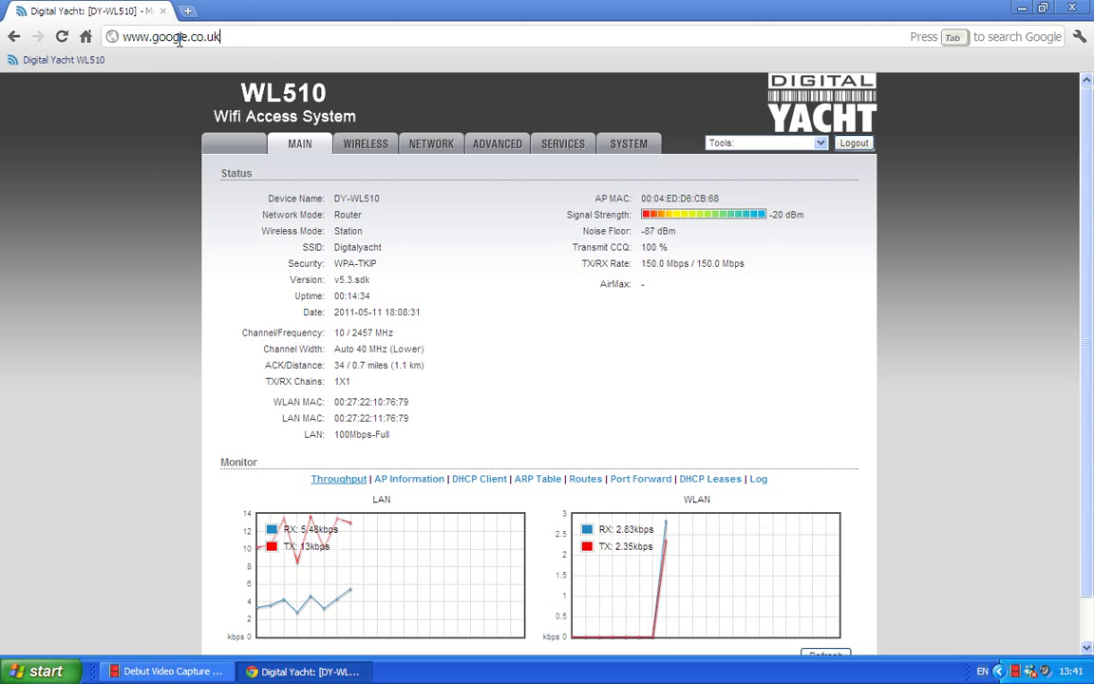
pyautogui.press('Return')
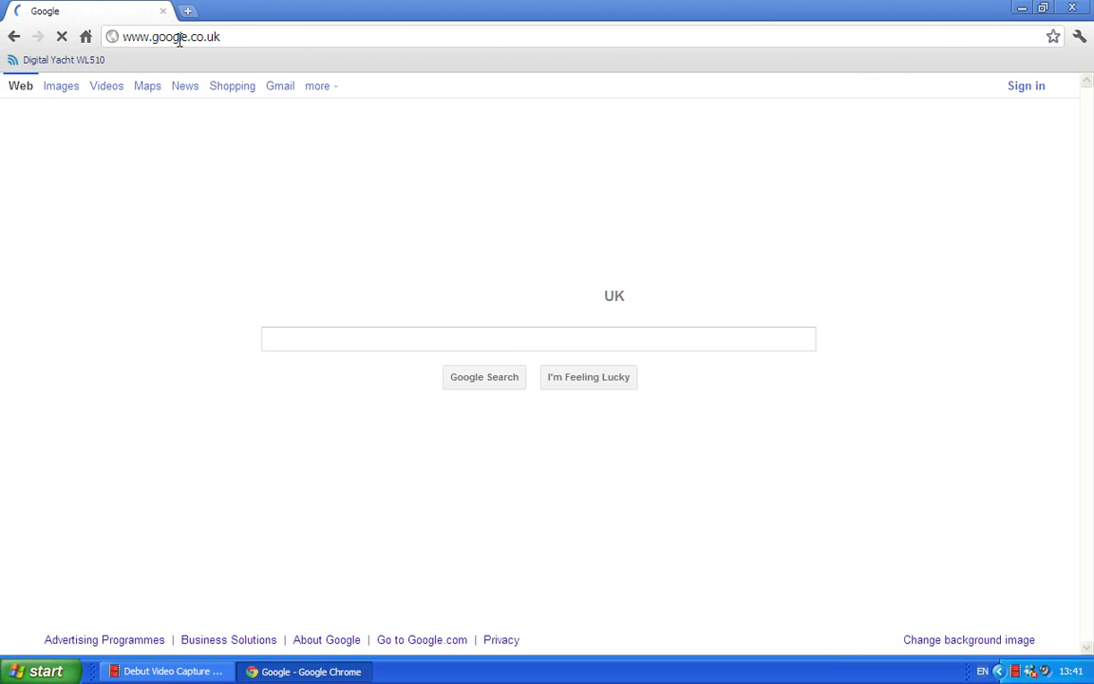